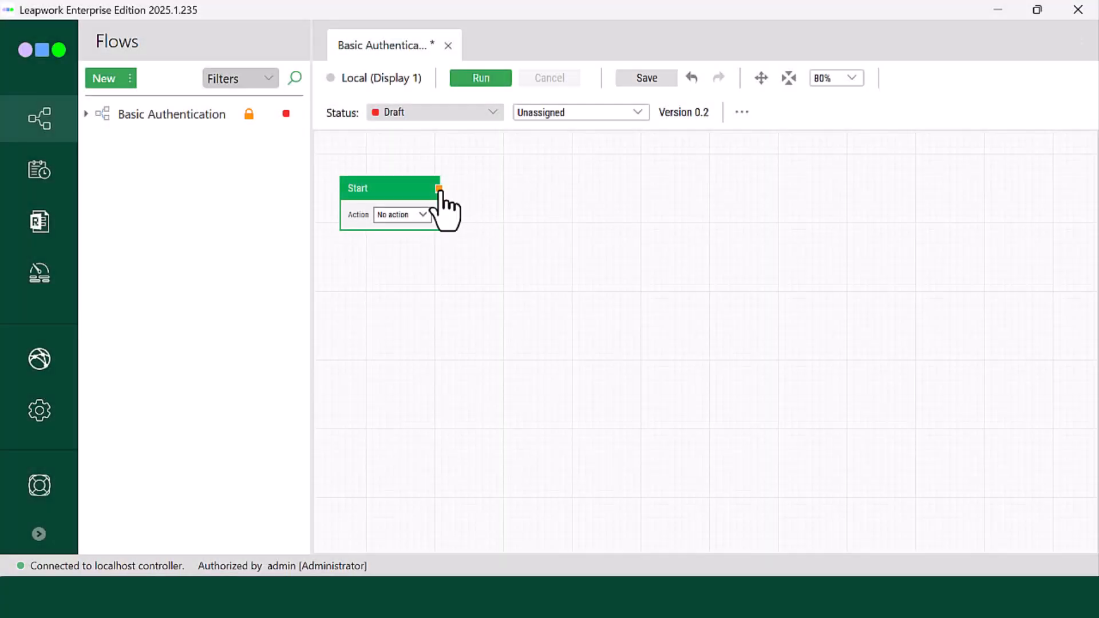
# Step: Start the recorder from the Start block's output
pyautogui.moveTo(439, 191); pyautogui.dragTo(463, 193)
pyautogui.write('Start rec')
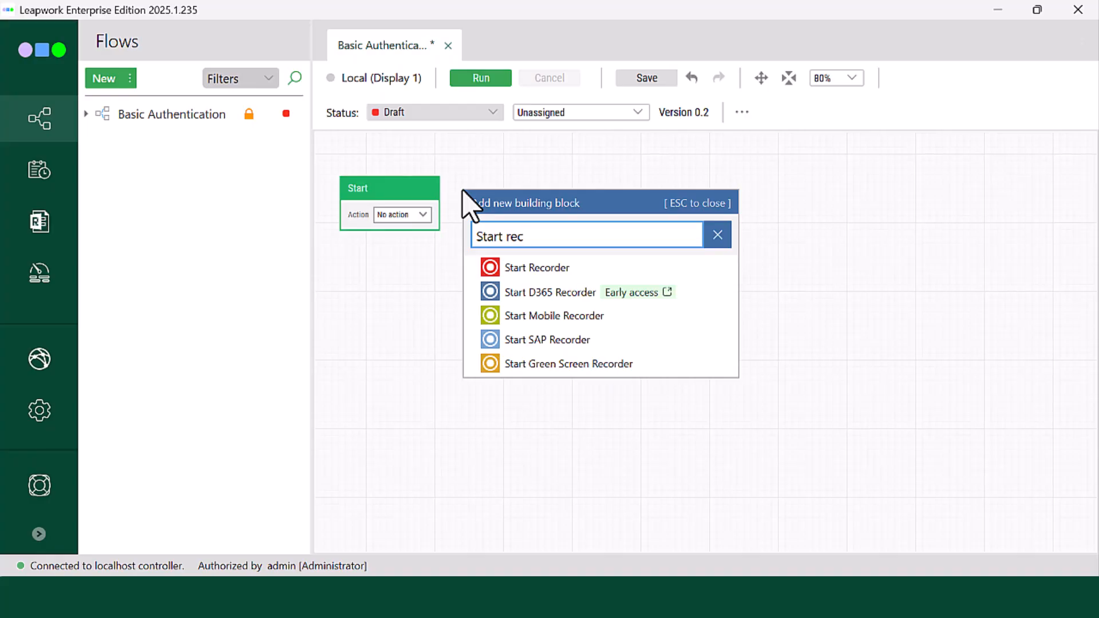
pyautogui.click(540, 273)
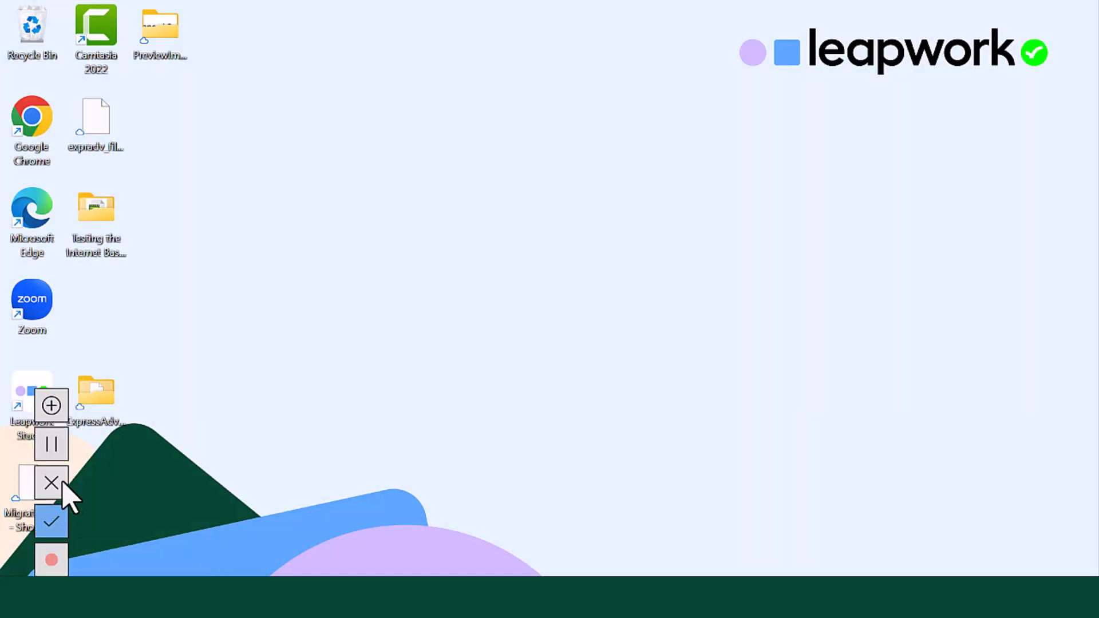
pyautogui.click(49, 409)
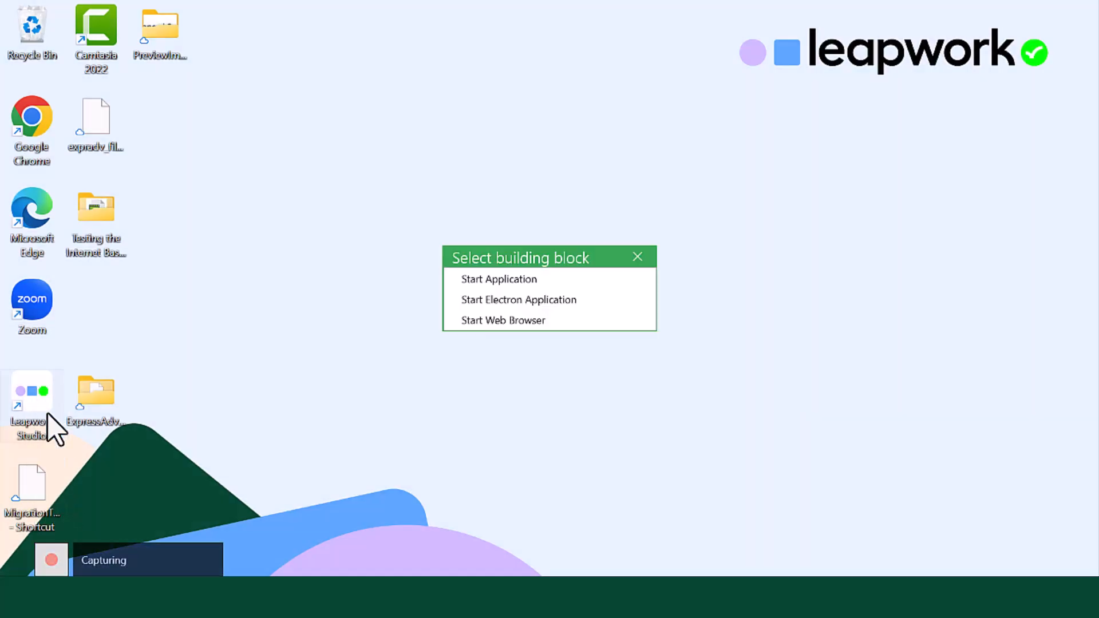
pyautogui.click(498, 321)
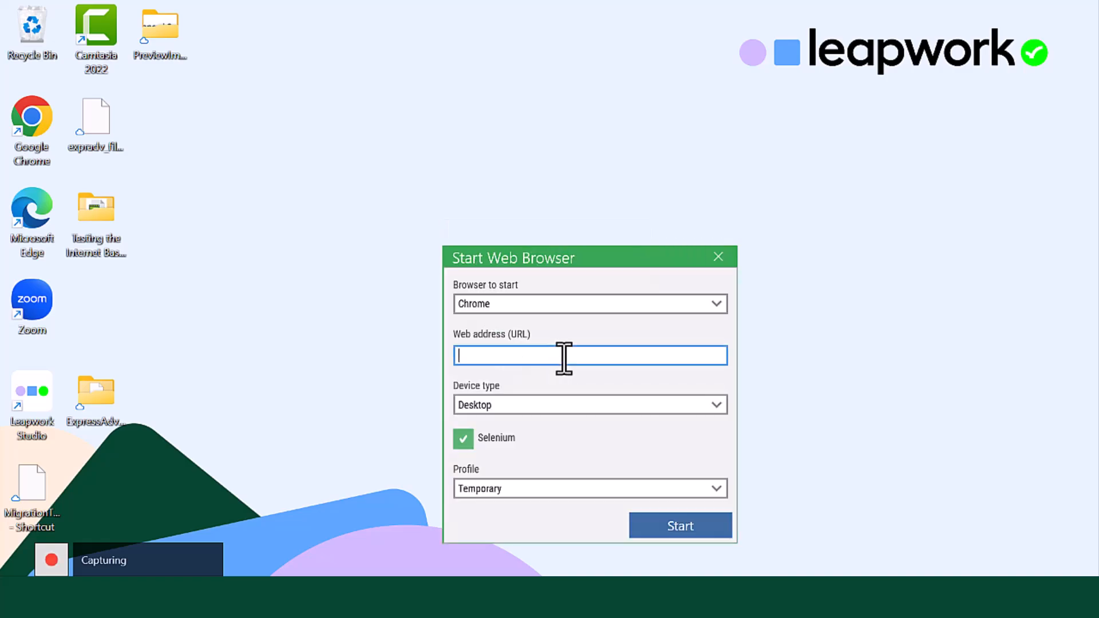
pyautogui.write('https://the-internet.herokuapp.com/basic_auth')
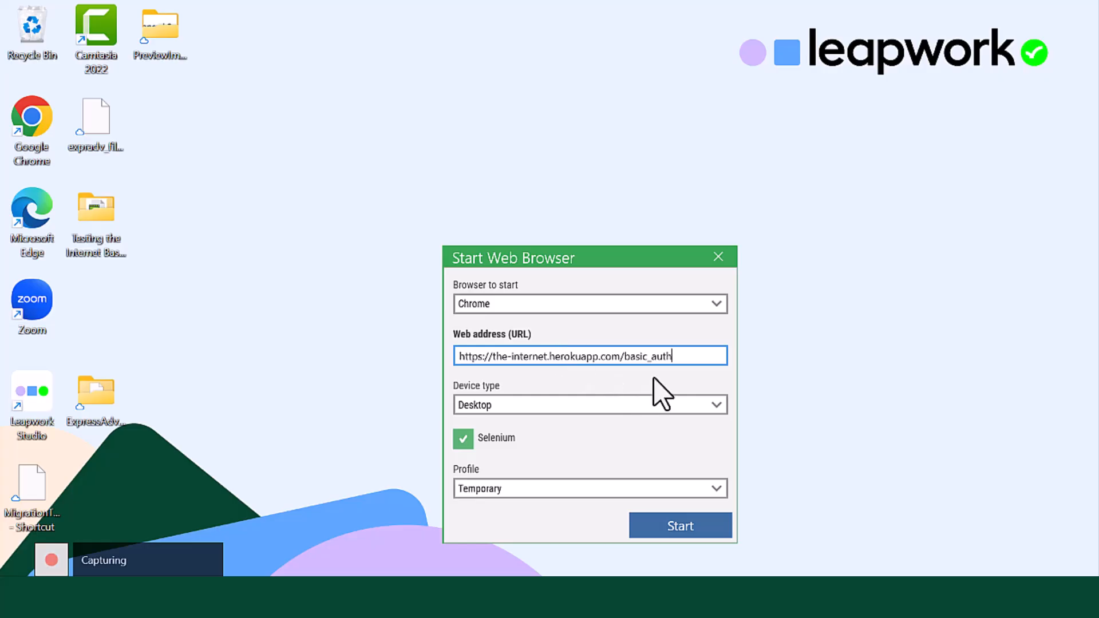
pyautogui.click(701, 522)
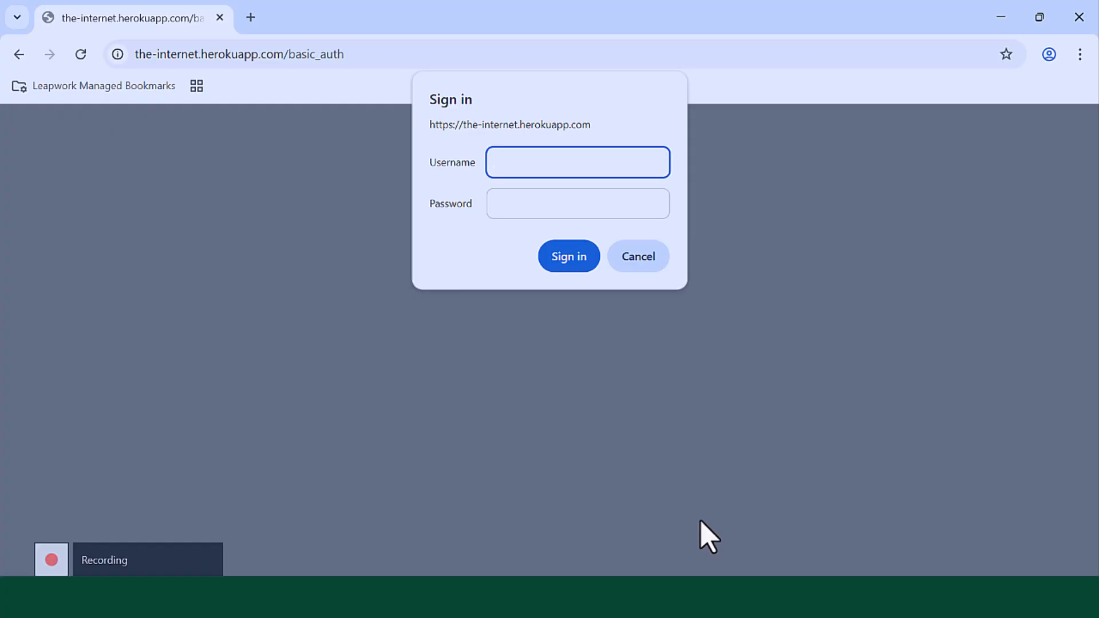
pyautogui.moveTo(60, 557)
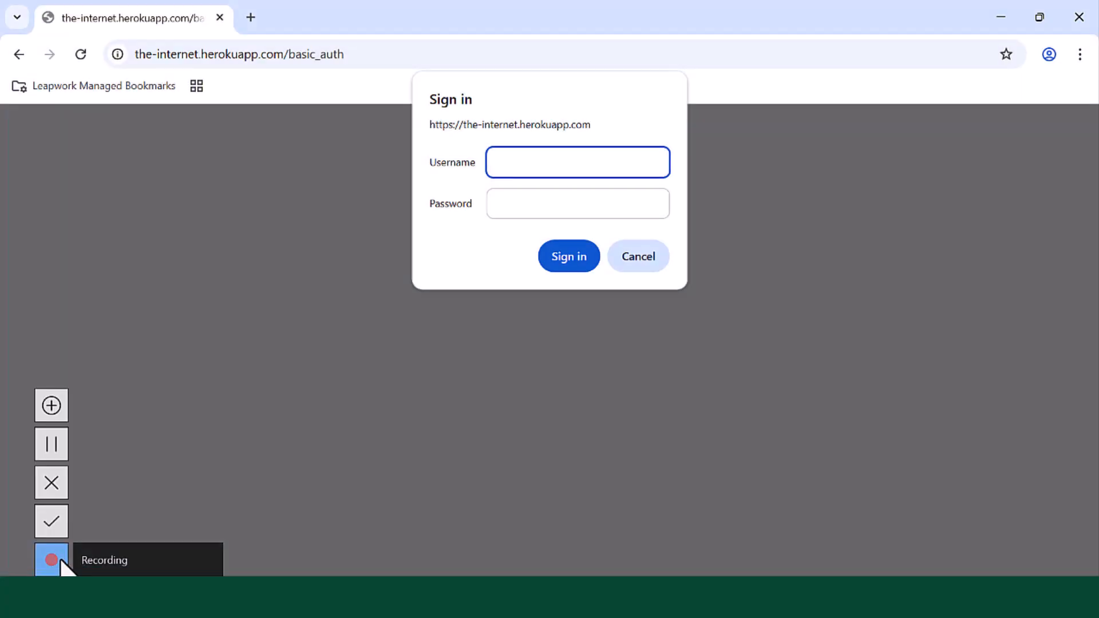
pyautogui.click(54, 522)
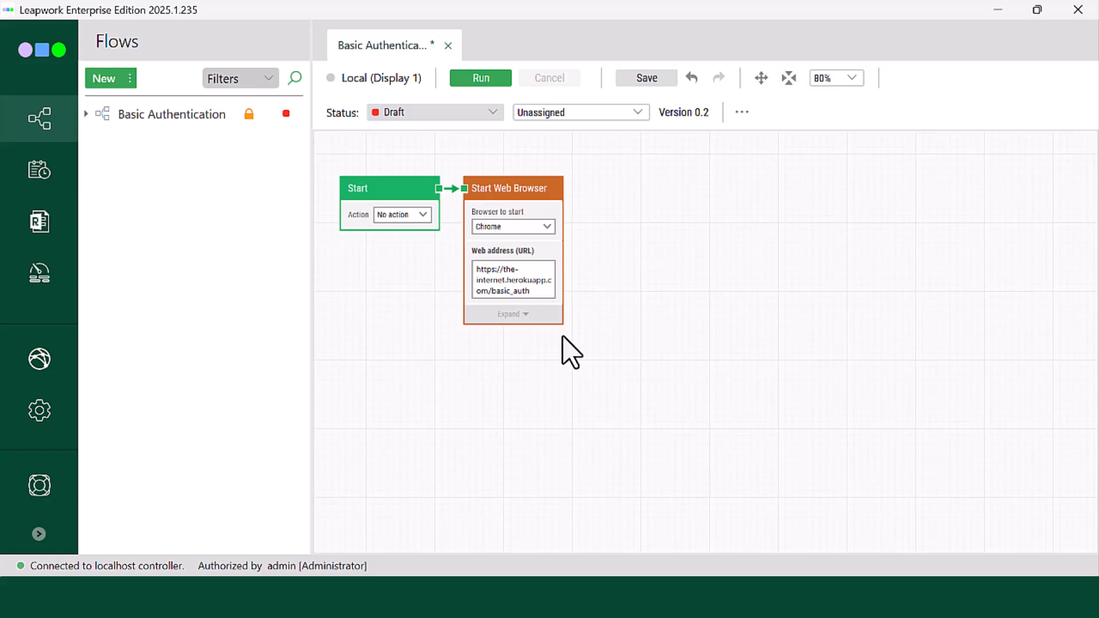
# Step: Expand the Start Web Browser block and add a text field for its web address
pyautogui.click(529, 354)
pyautogui.click(503, 270)
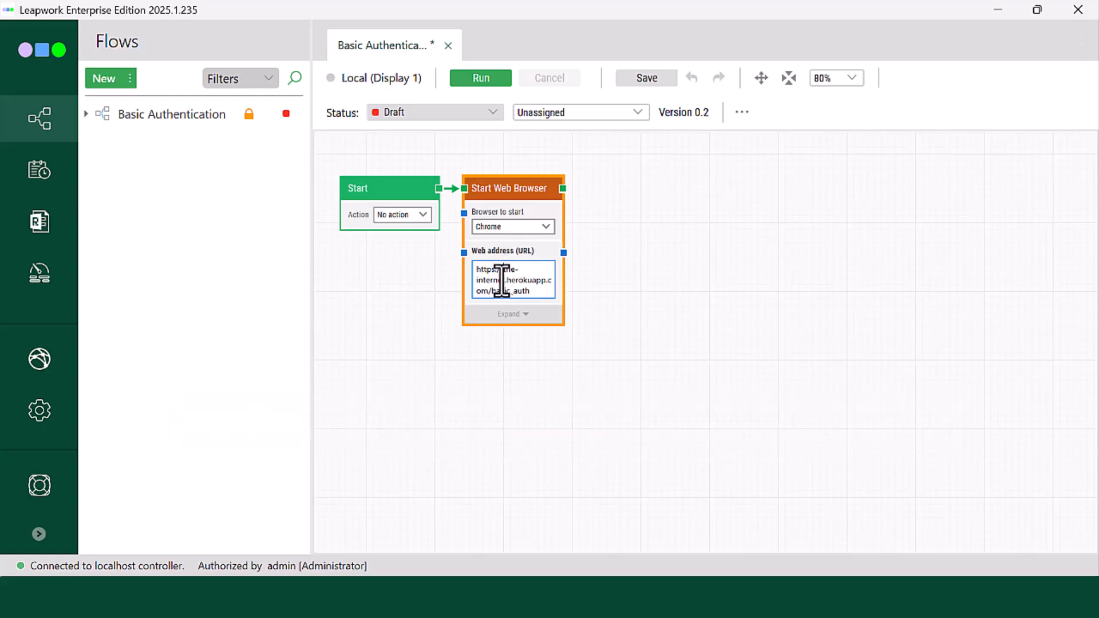
pyautogui.click(508, 315)
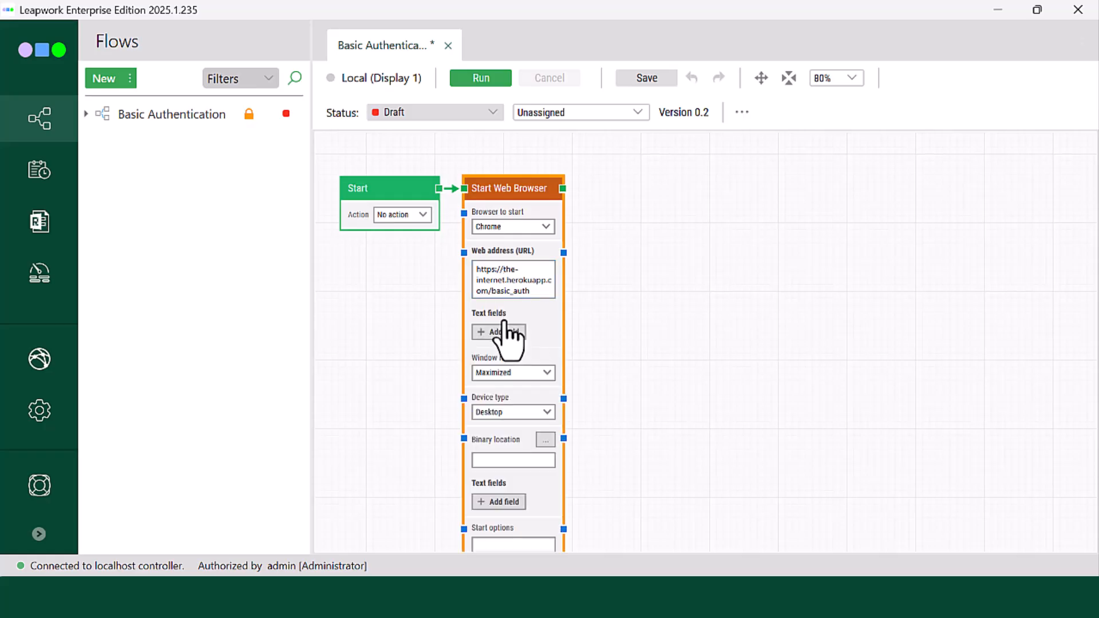
pyautogui.click(507, 333)
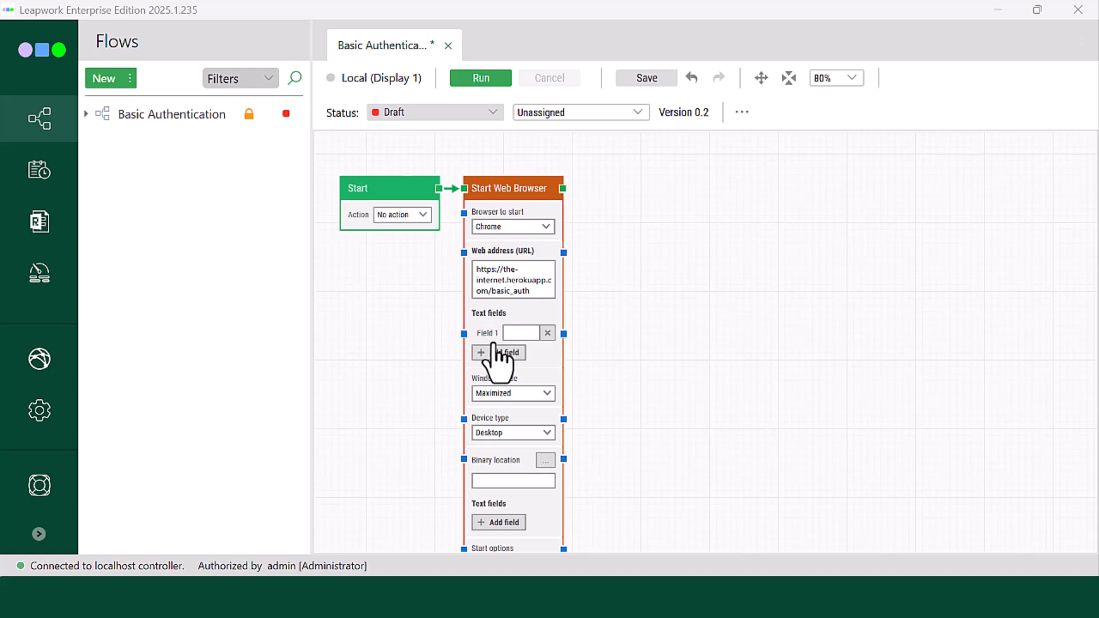
# Step: Connect a new Set text block to Field 1 of the Start Web Browser block and place it below the Start block
pyautogui.moveTo(464, 334); pyautogui.dragTo(408, 340)
pyautogui.write('set text')
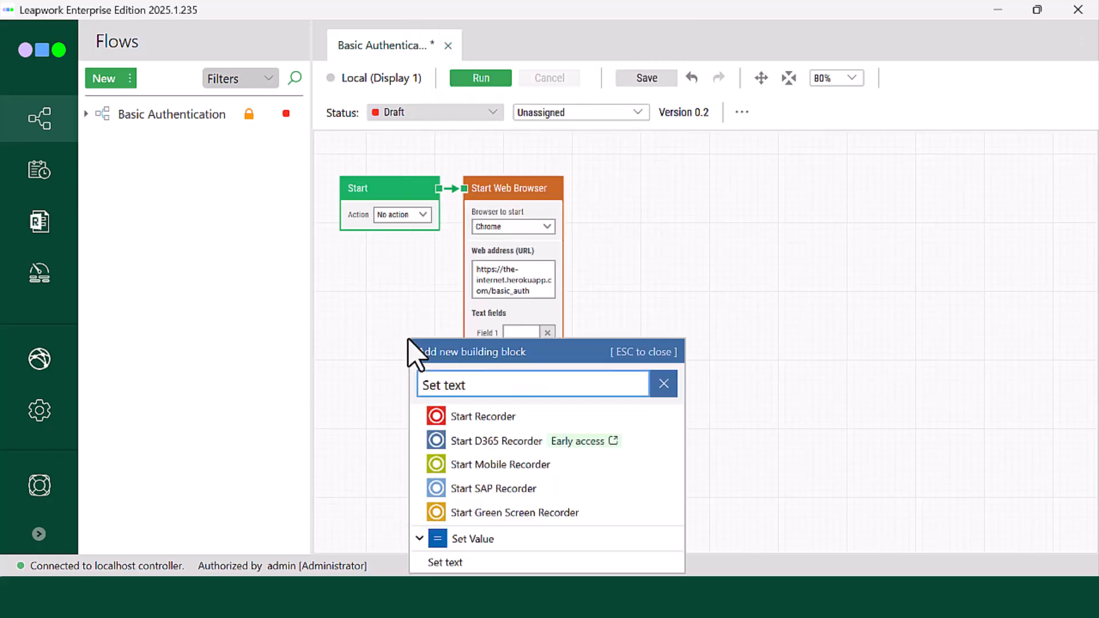
pyautogui.click(443, 562)
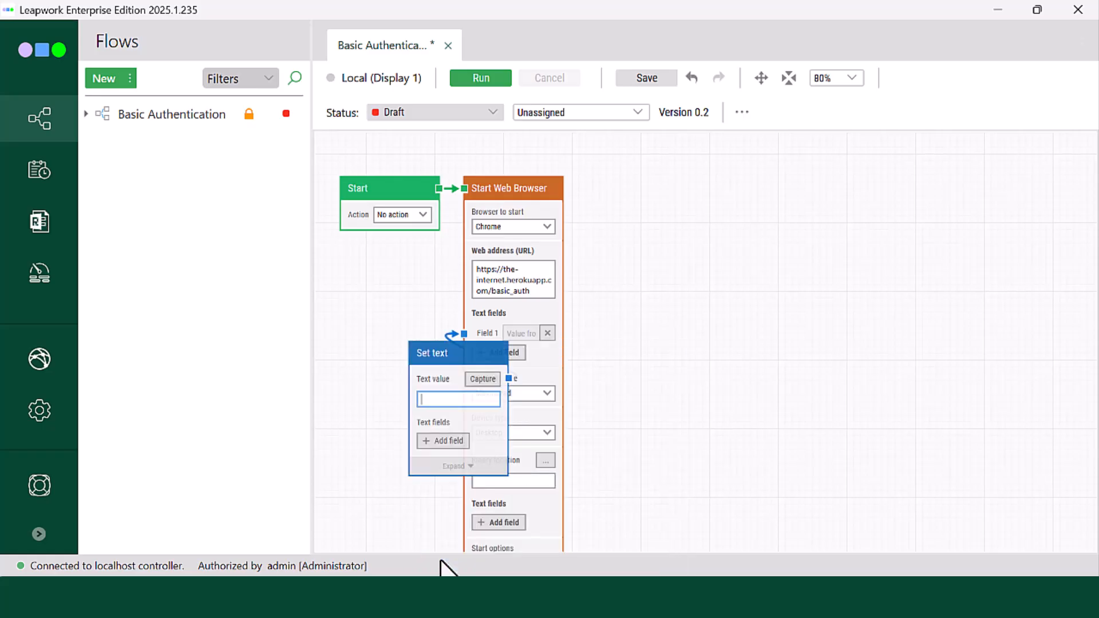
pyautogui.moveTo(483, 355); pyautogui.dragTo(358, 319)
# Step: Rename the Set text block UserID:Pwd and enter the username and password, separated by a colon, as its text value
pyautogui.doubleClick(359, 317)
pyautogui.write('UserI')
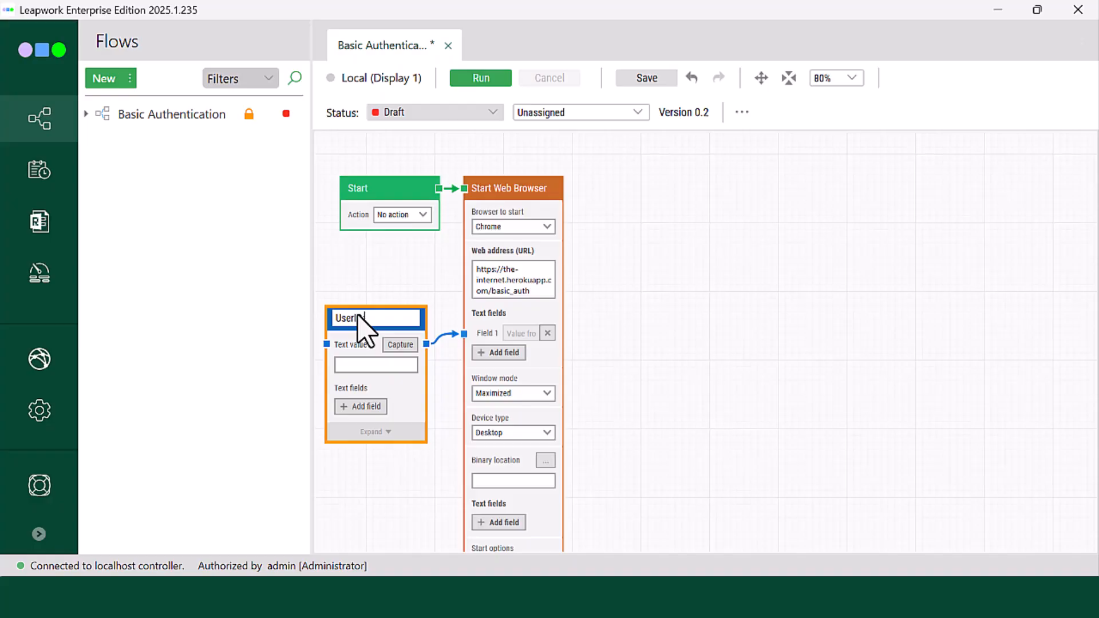
pyautogui.write('r Pwd')
pyautogui.click(358, 364)
pyautogui.write('admin')
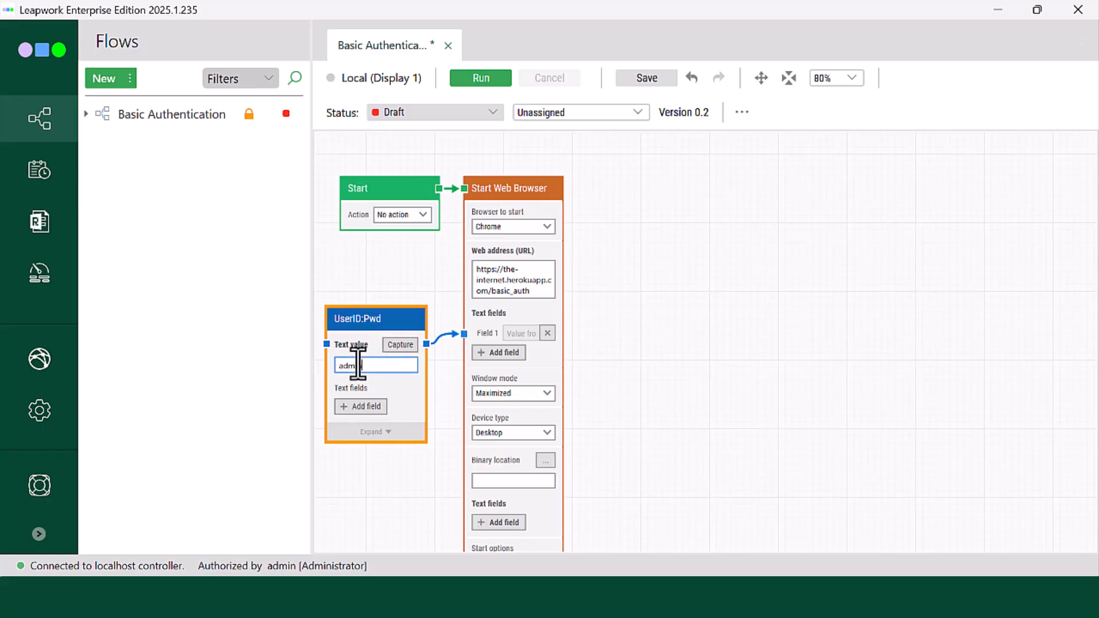
pyautogui.write(':admin')
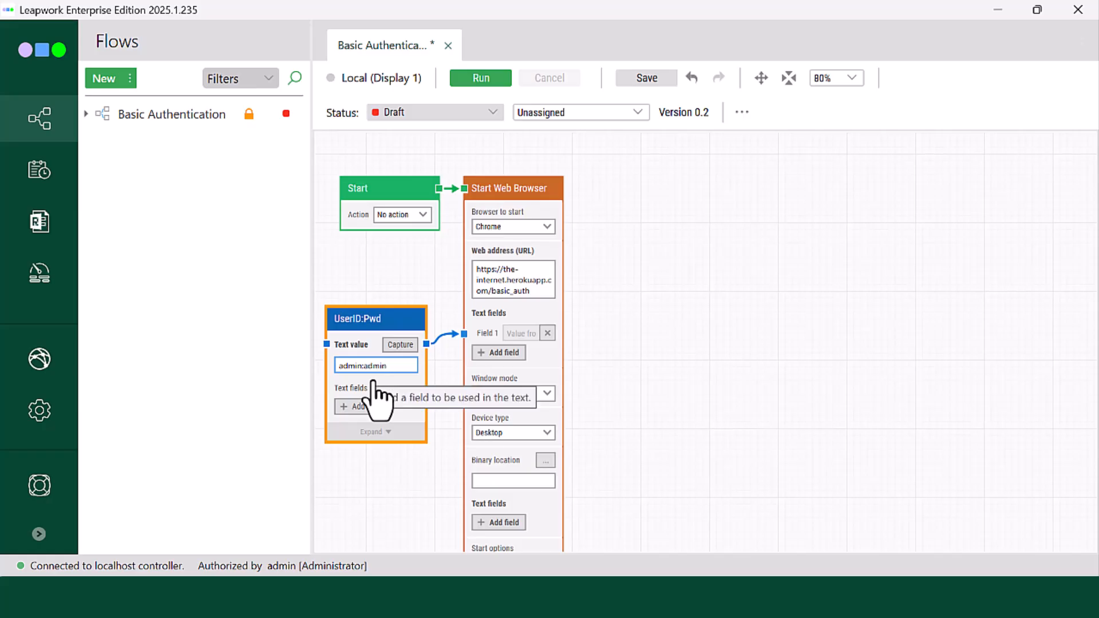
pyautogui.click(503, 269)
pyautogui.rightClick(503, 269)
pyautogui.moveTo(552, 289)
pyautogui.click(618, 288)
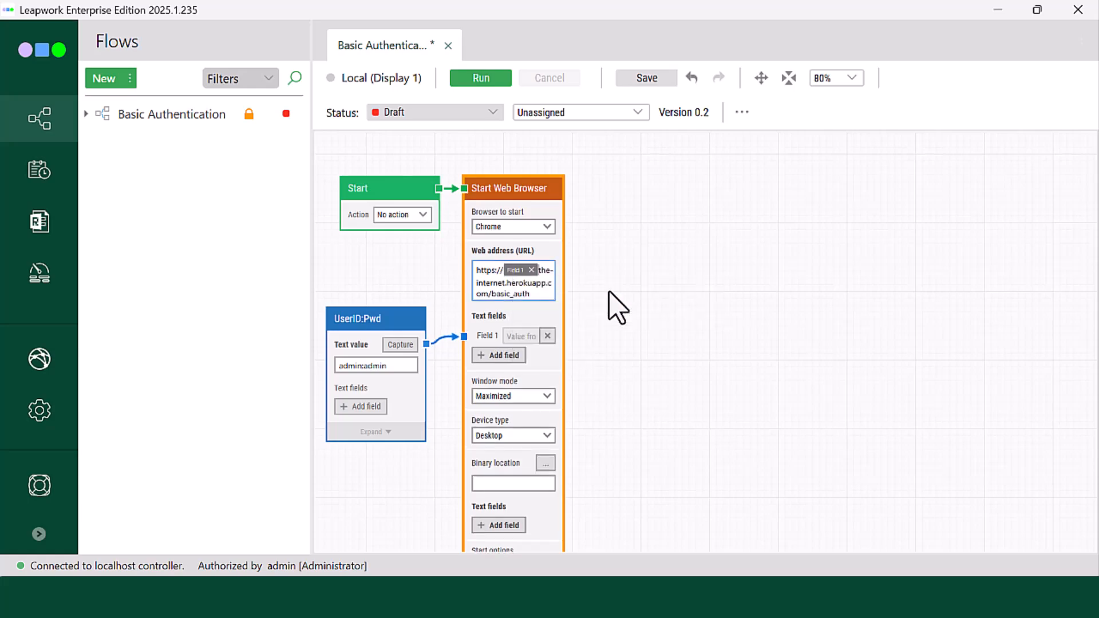
pyautogui.write('@')
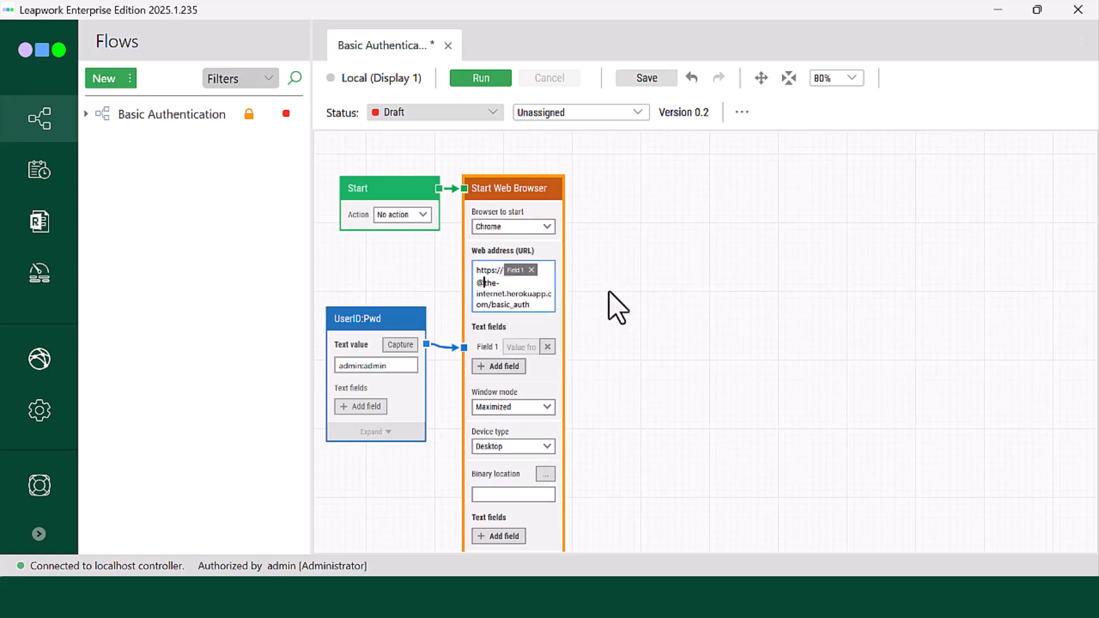
# Step: Run the flow up to the Start Web Browser block, check the loaded page in Chrome, and return the flow to editing
pyautogui.rightClick(525, 200)
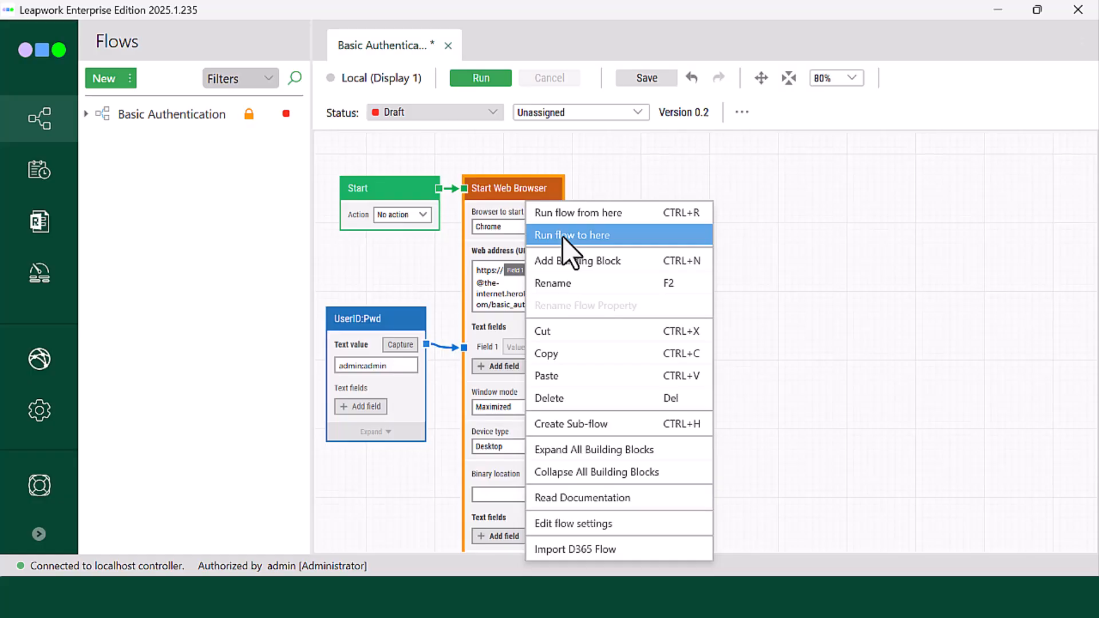
pyautogui.click(563, 236)
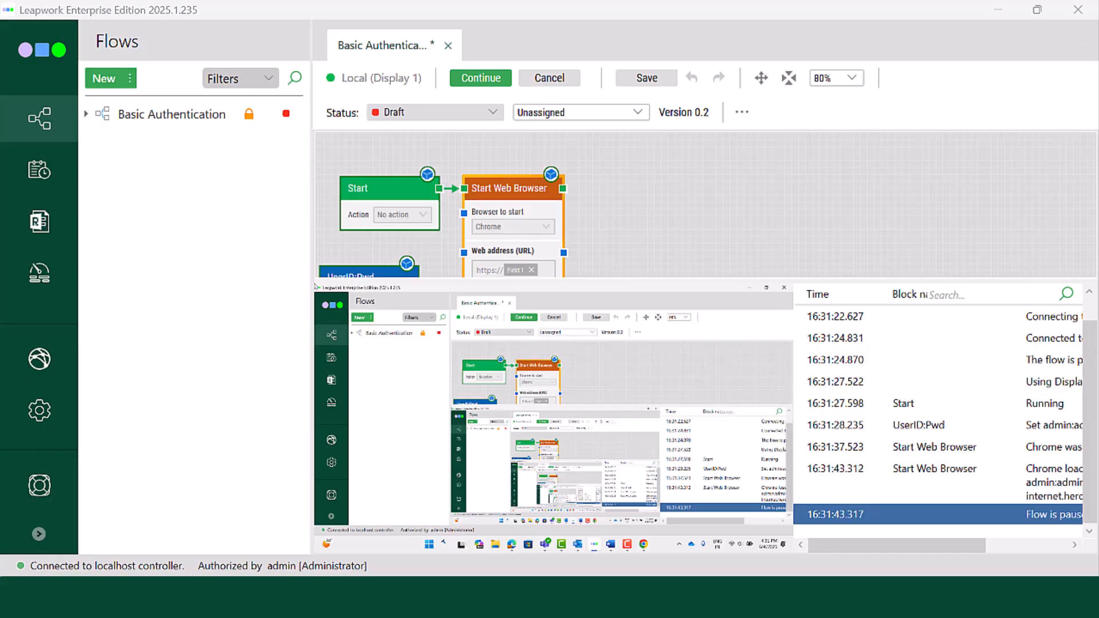
pyautogui.click(755, 597)
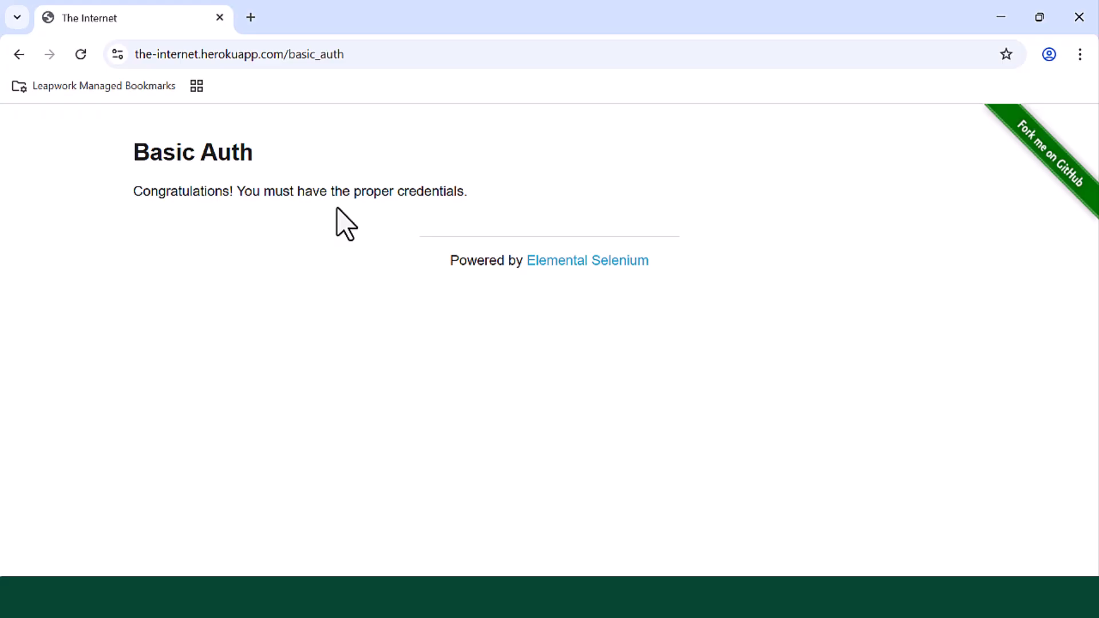
pyautogui.moveTo(643, 596)
pyautogui.click(649, 546)
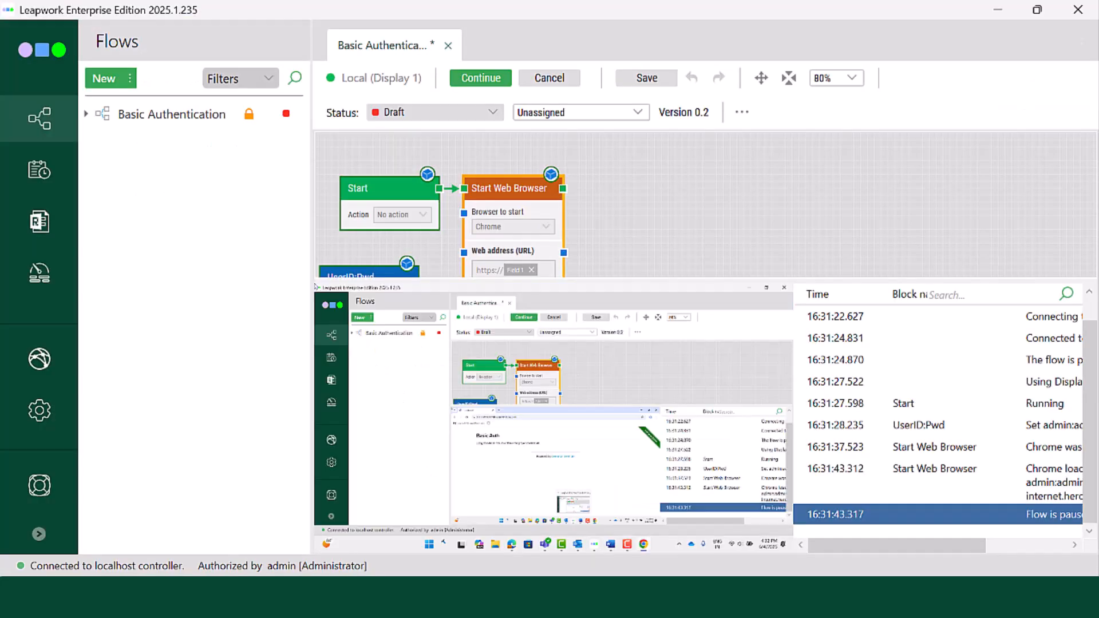
pyautogui.click(549, 78)
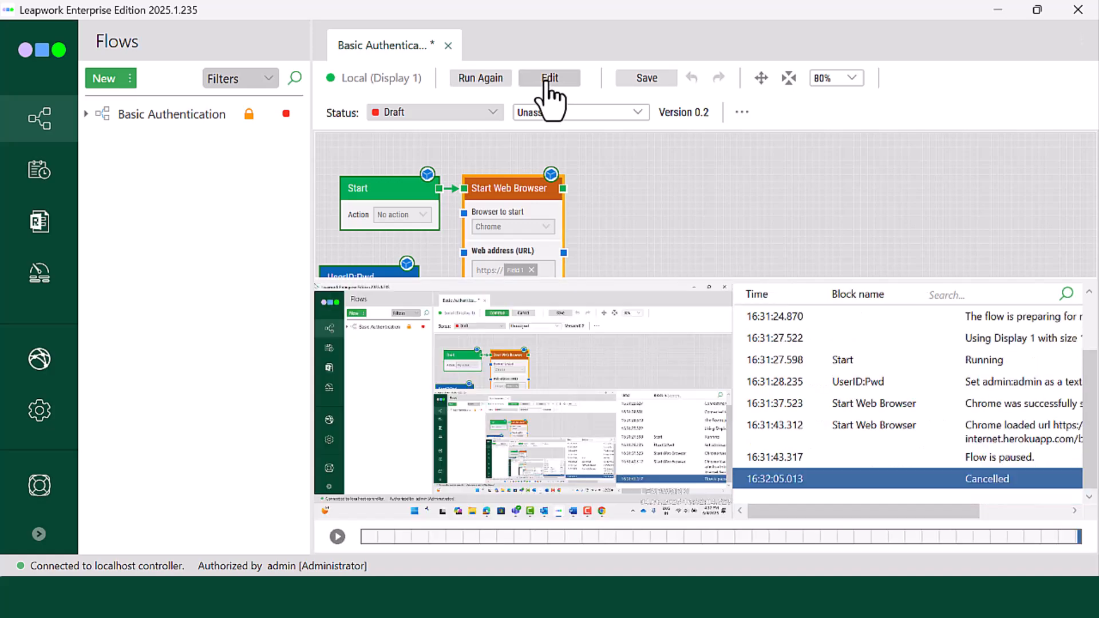
pyautogui.click(547, 81)
# Step: Record a Find Web Element block for the "Congratulations!" paragraph, following the Start Web Browser block
pyautogui.moveTo(562, 188); pyautogui.dragTo(595, 192)
pyautogui.write('Start rec')
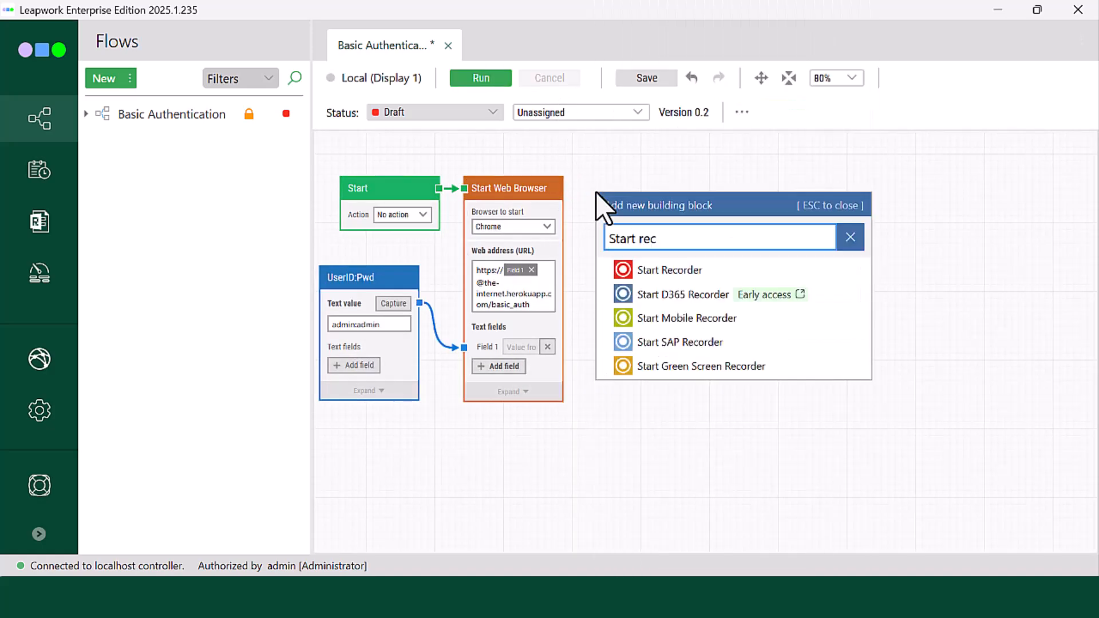
pyautogui.click(655, 274)
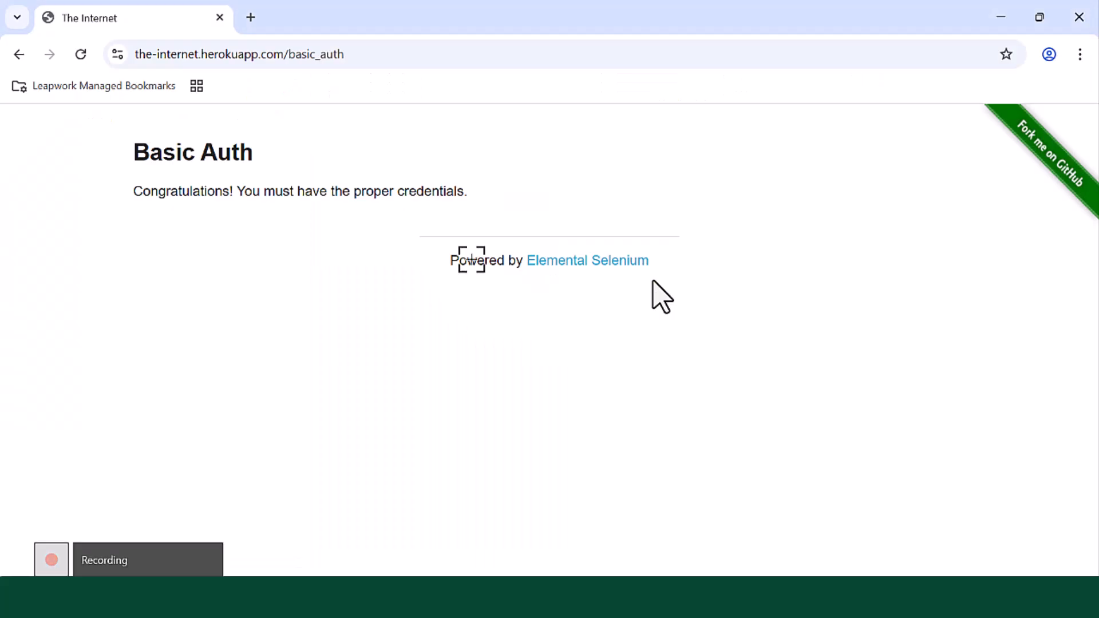
pyautogui.click(255, 188)
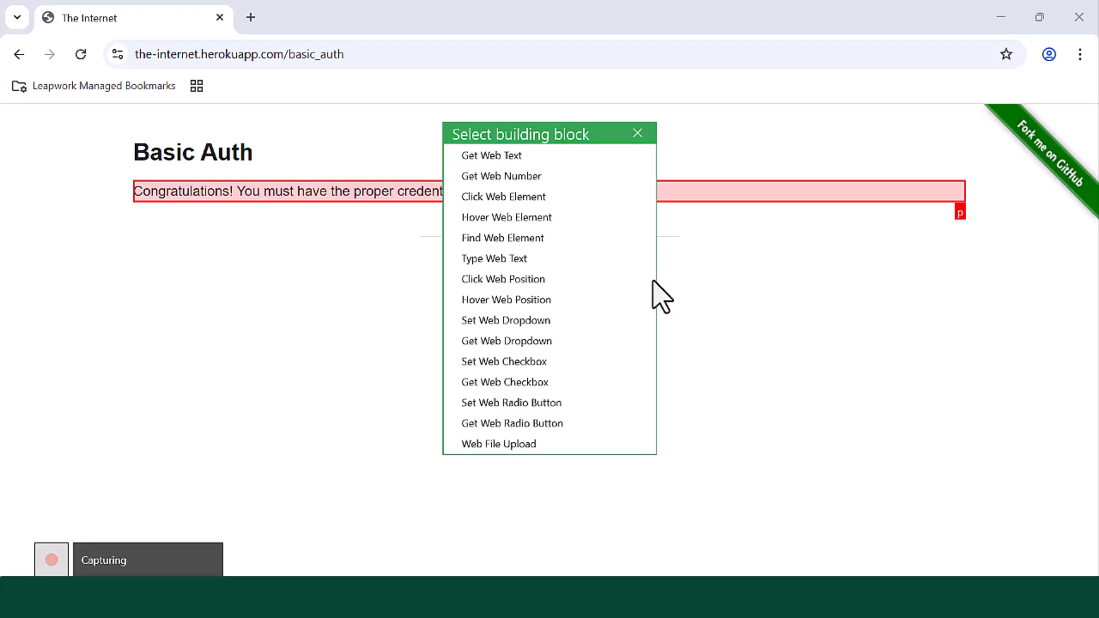
pyautogui.click(493, 237)
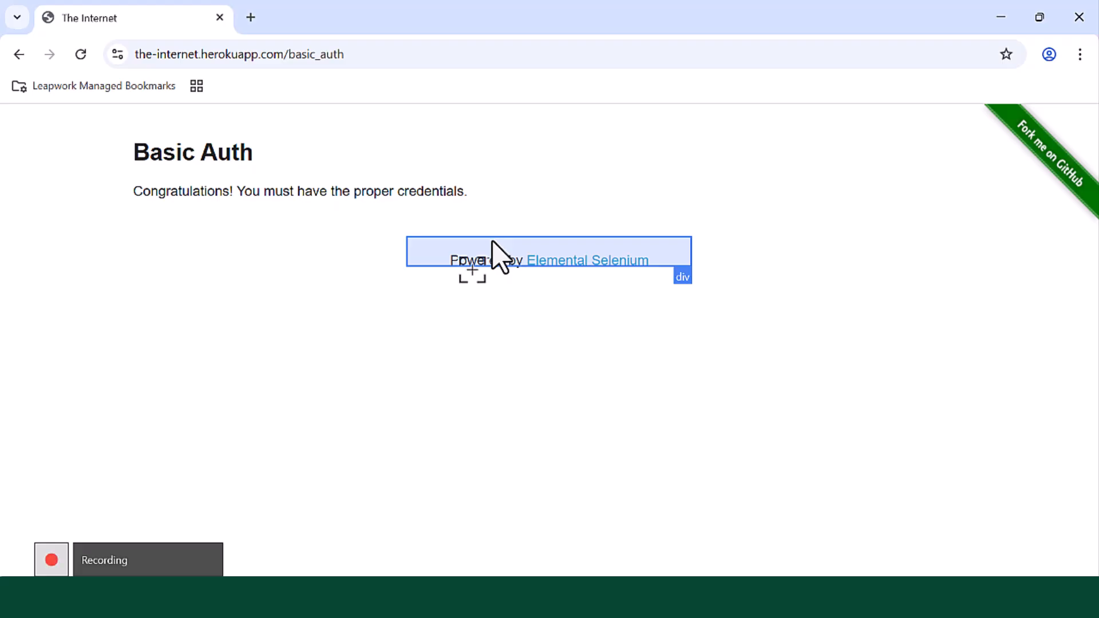
pyautogui.moveTo(56, 562)
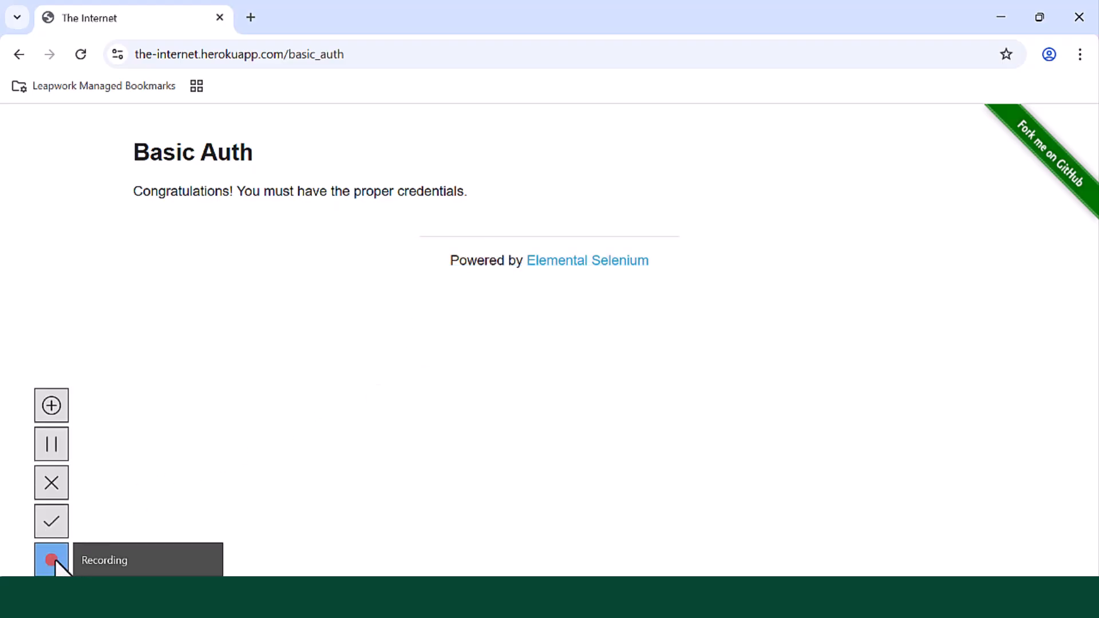
pyautogui.click(52, 522)
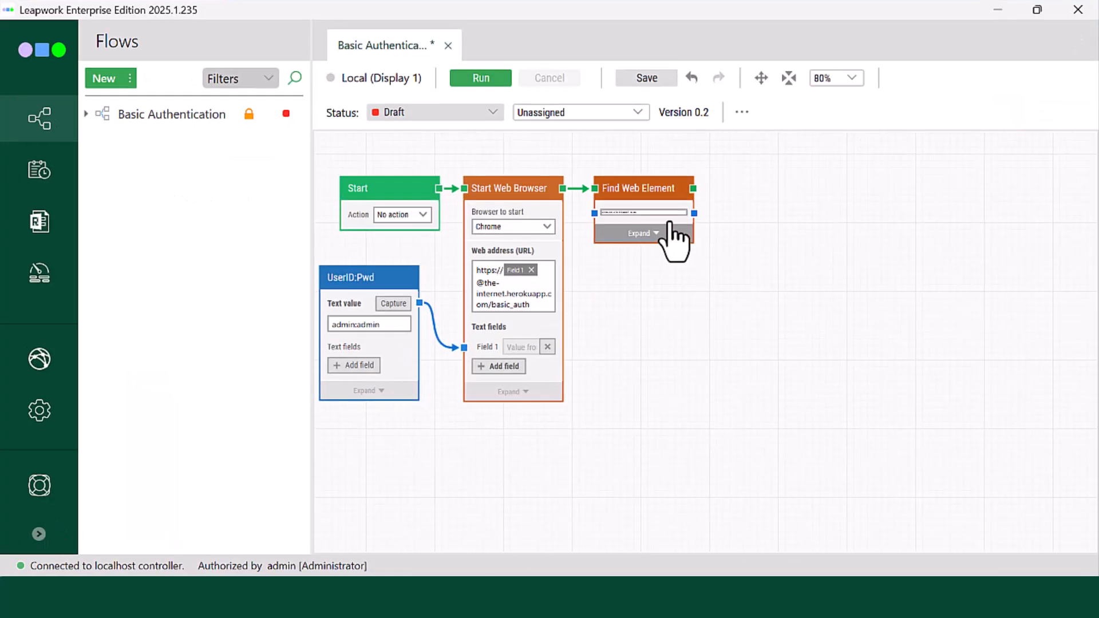
# Step: Set the captured web element's strategy to a p element whose text starts with "Congratulations! You", and save it
pyautogui.click(644, 213)
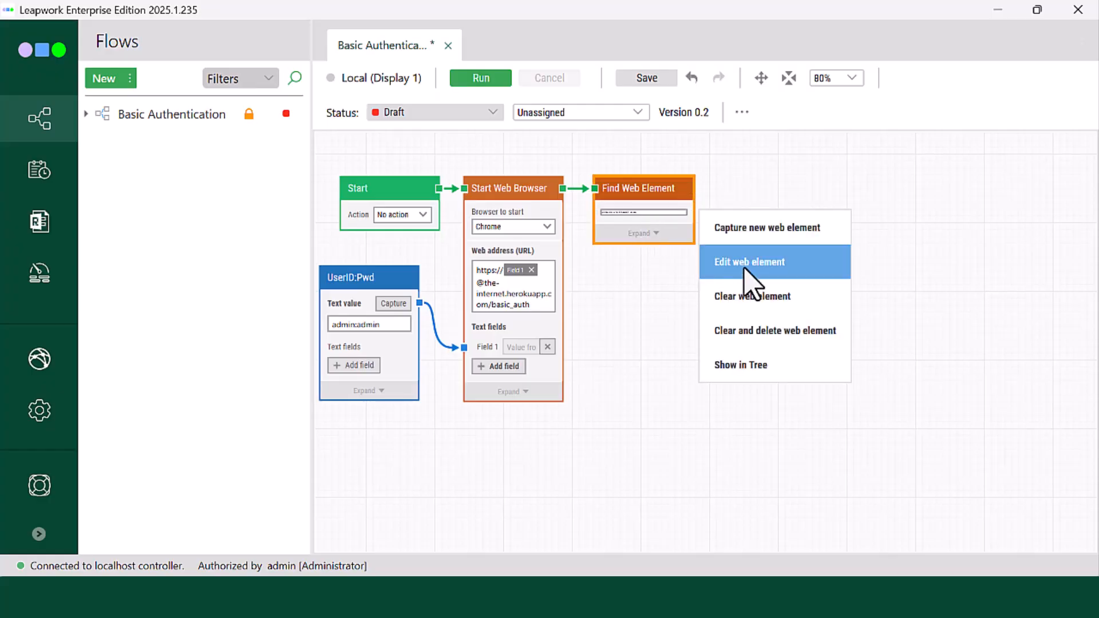
pyautogui.click(767, 262)
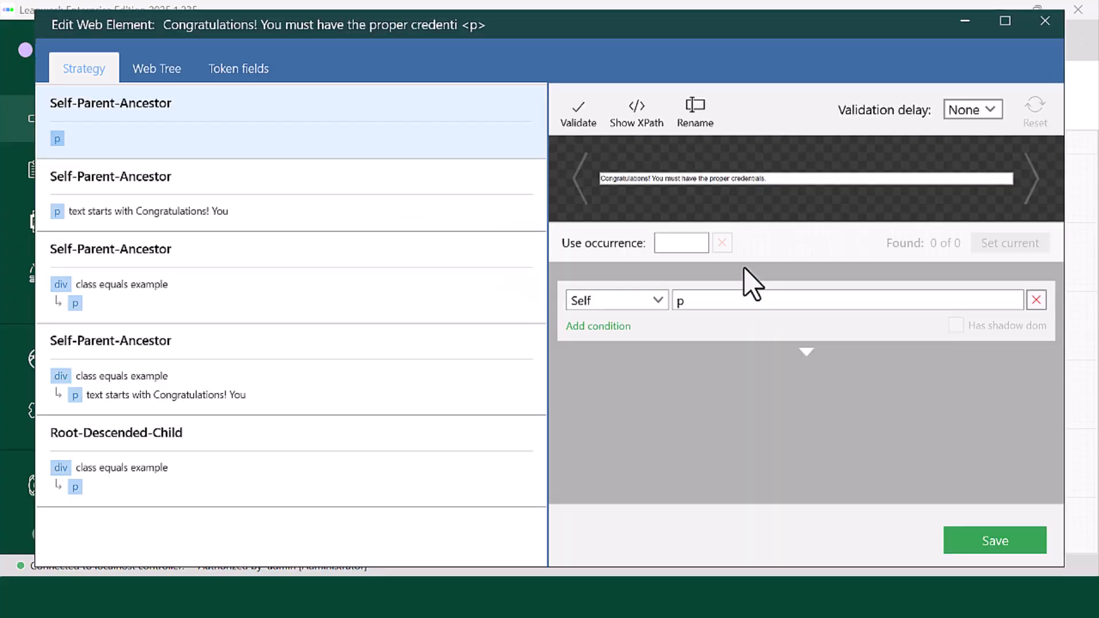
pyautogui.click(155, 214)
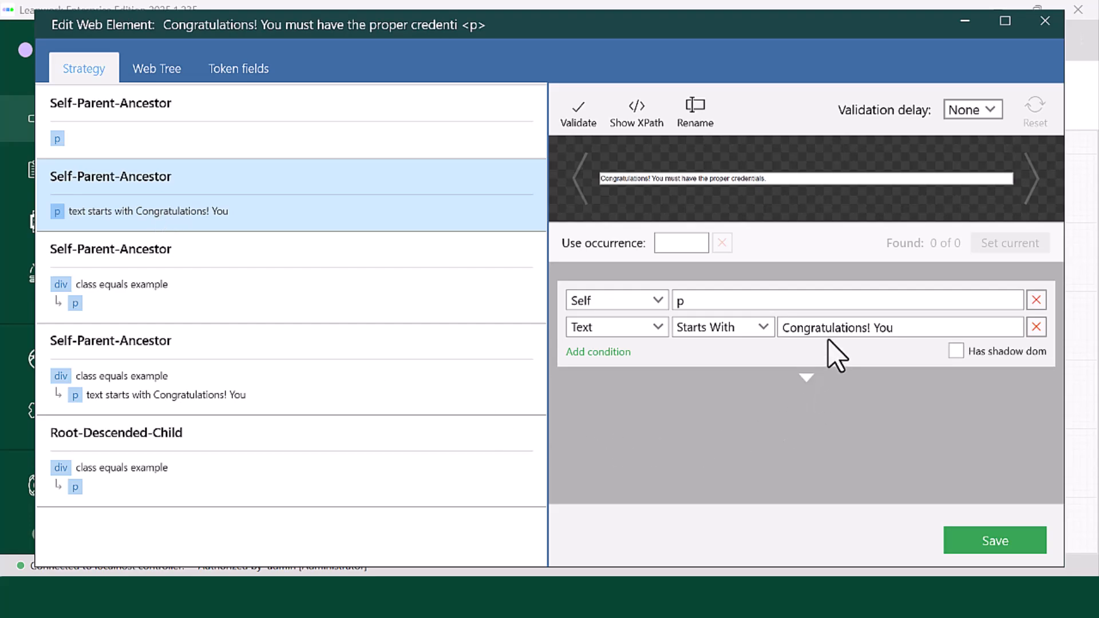
pyautogui.click(993, 544)
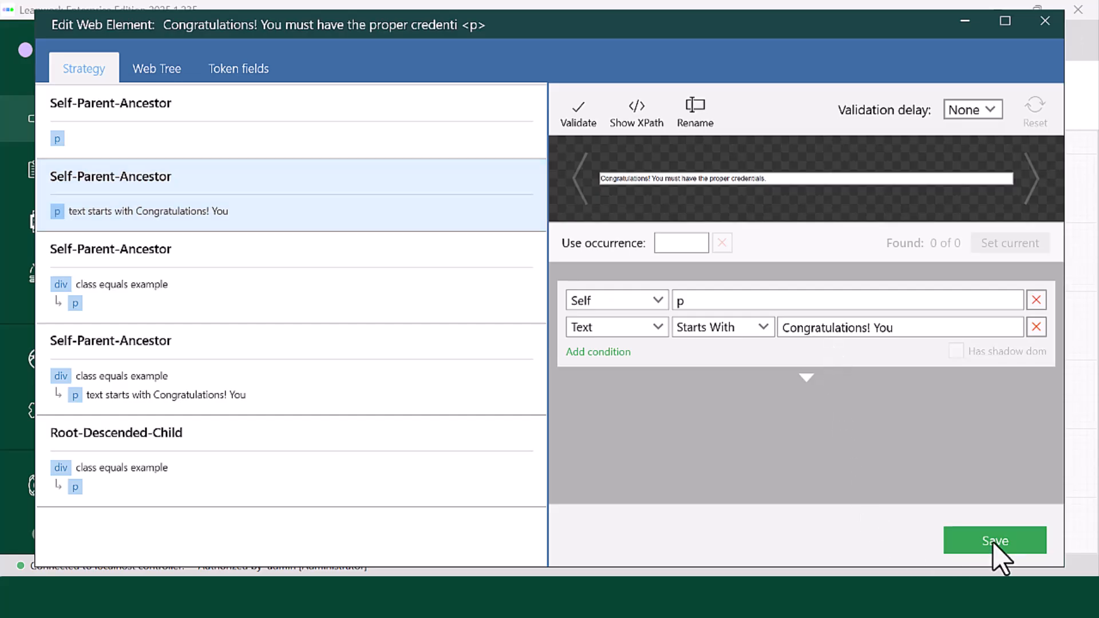
pyautogui.click(661, 263)
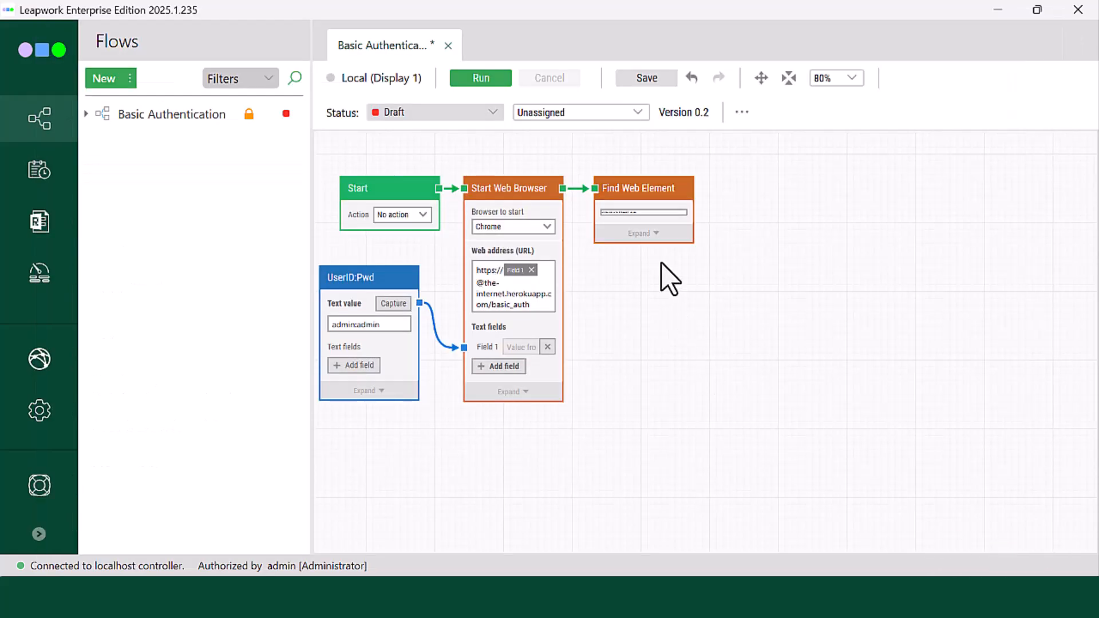
# Step: Add a Pass block connected after the Find Web Element block and place it slightly further along the same row
pyautogui.moveTo(693, 188); pyautogui.dragTo(708, 191)
pyautogui.click(730, 189)
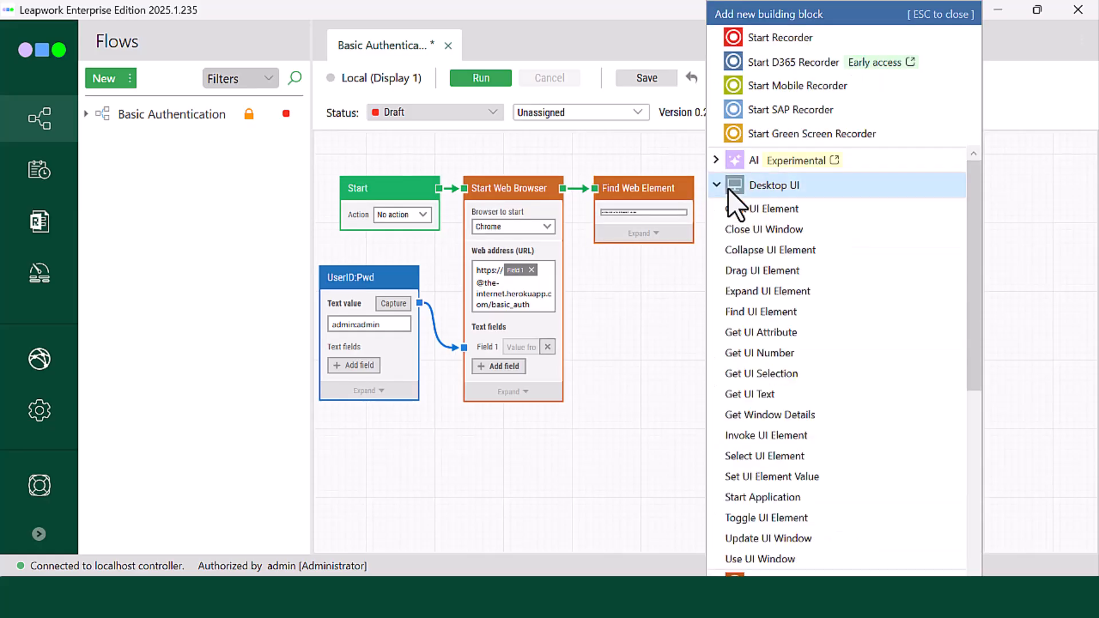
pyautogui.write('Pass')
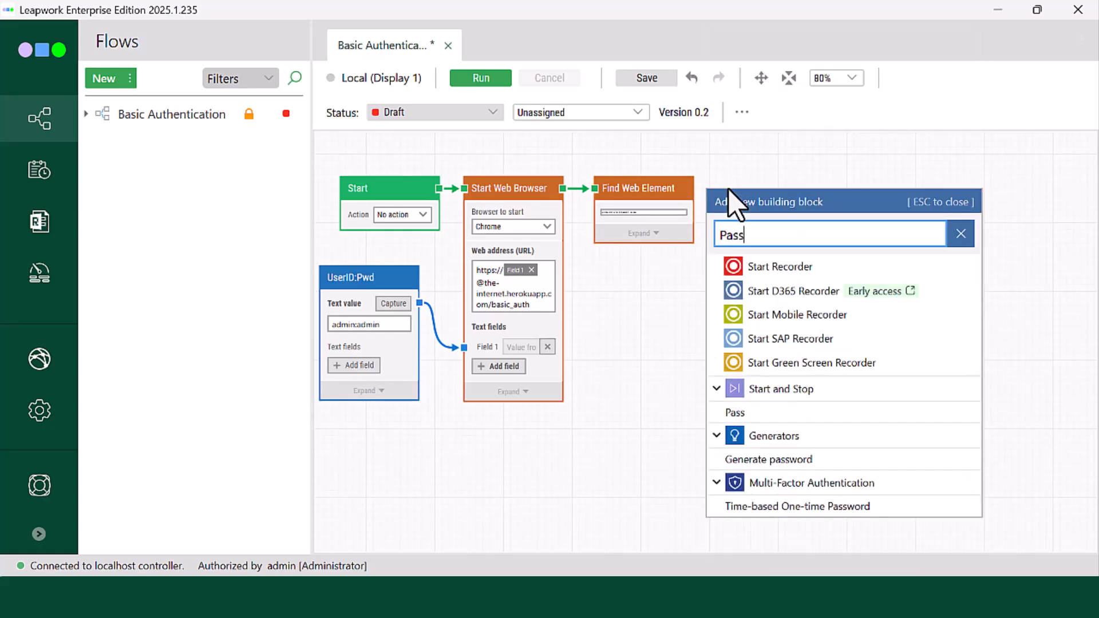
pyautogui.click(727, 412)
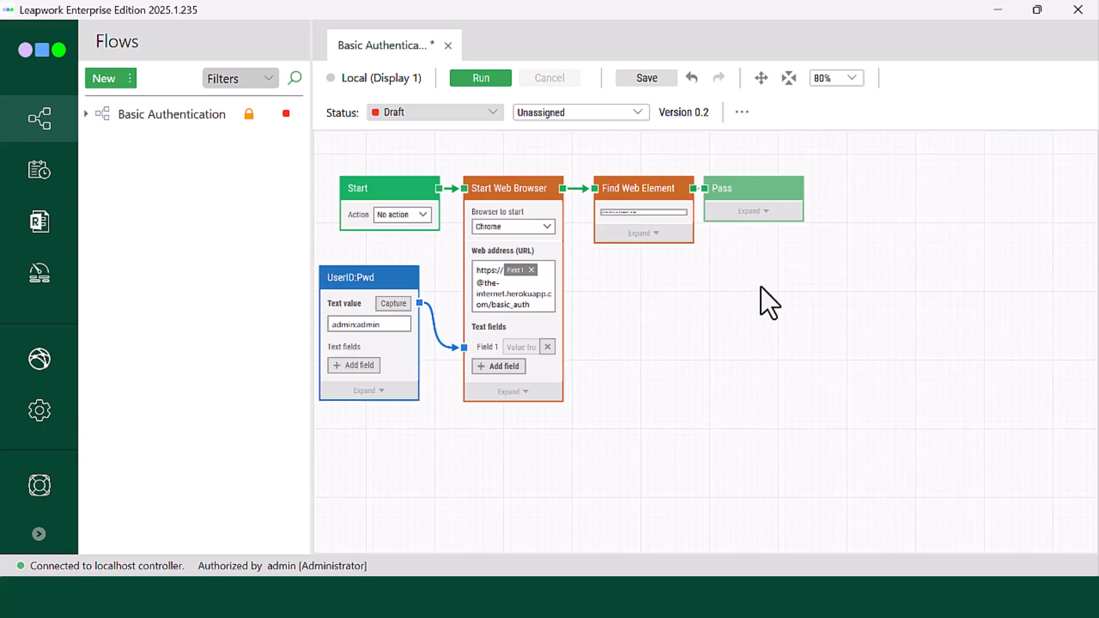
pyautogui.moveTo(733, 207); pyautogui.dragTo(768, 195)
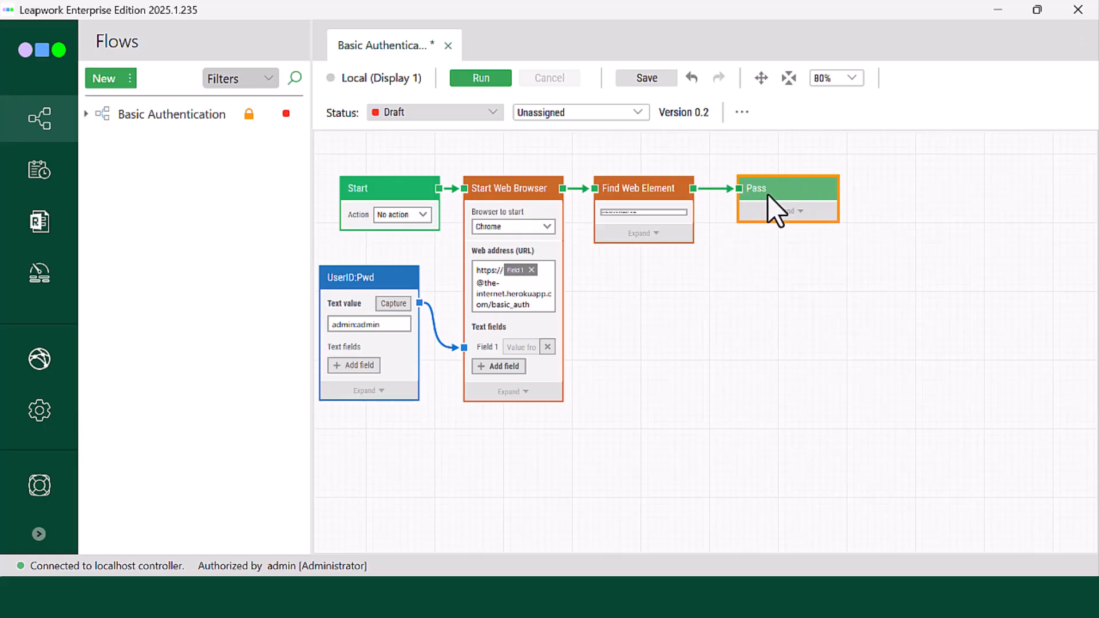
# Step: Run the complete flow and review its log entries with the matching video frames, from the Start block through the Pass block
pyautogui.scroll(-2, 689, 275)
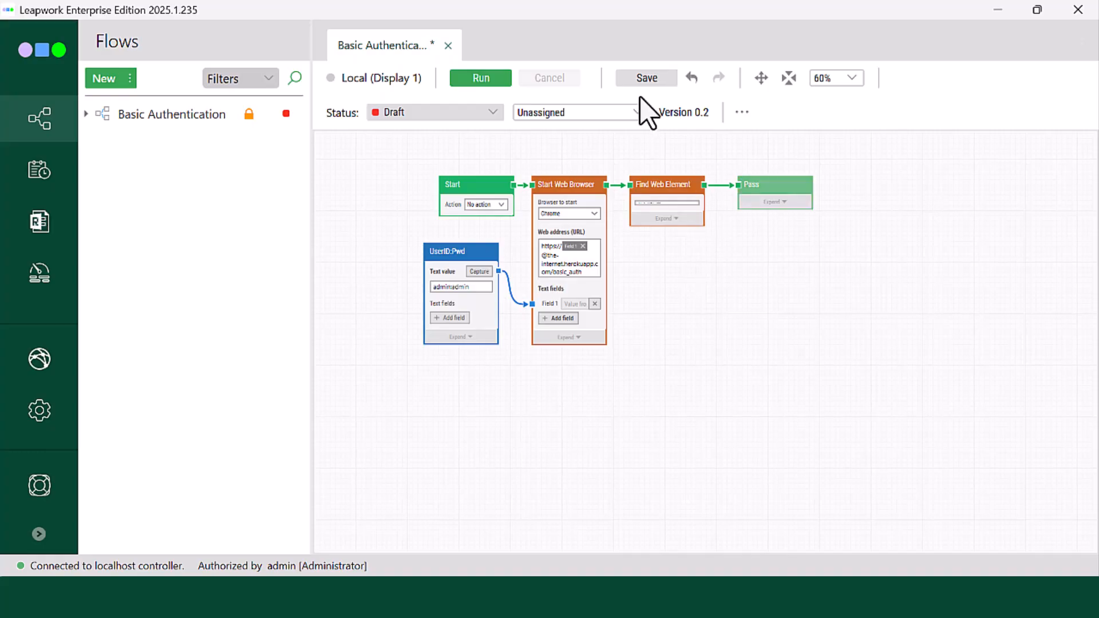
pyautogui.click(503, 78)
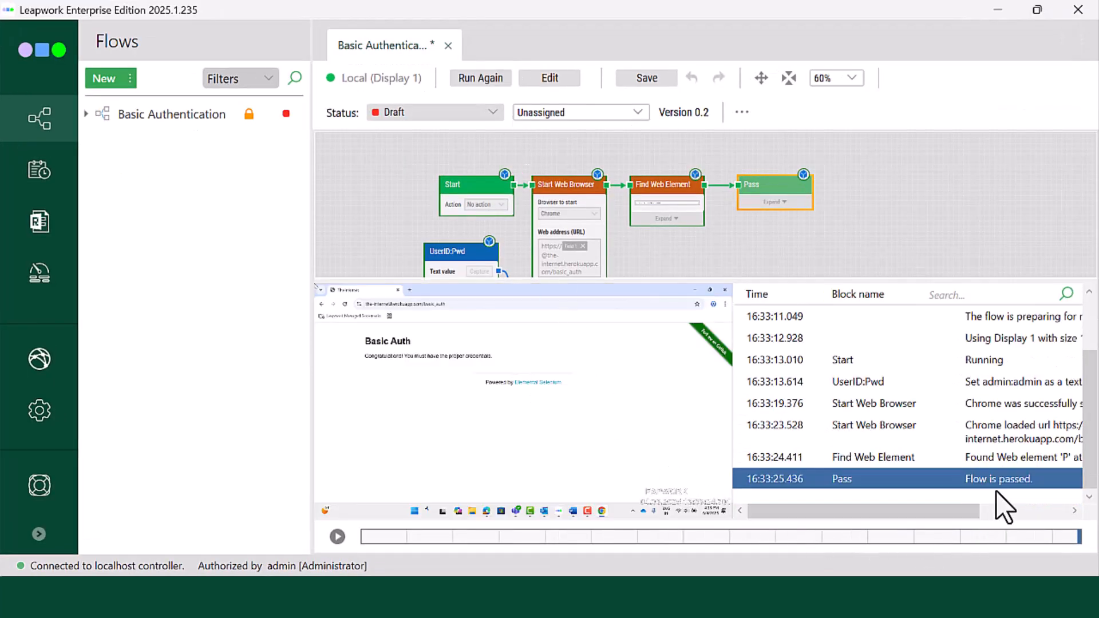
pyautogui.moveTo(927, 511); pyautogui.dragTo(959, 511)
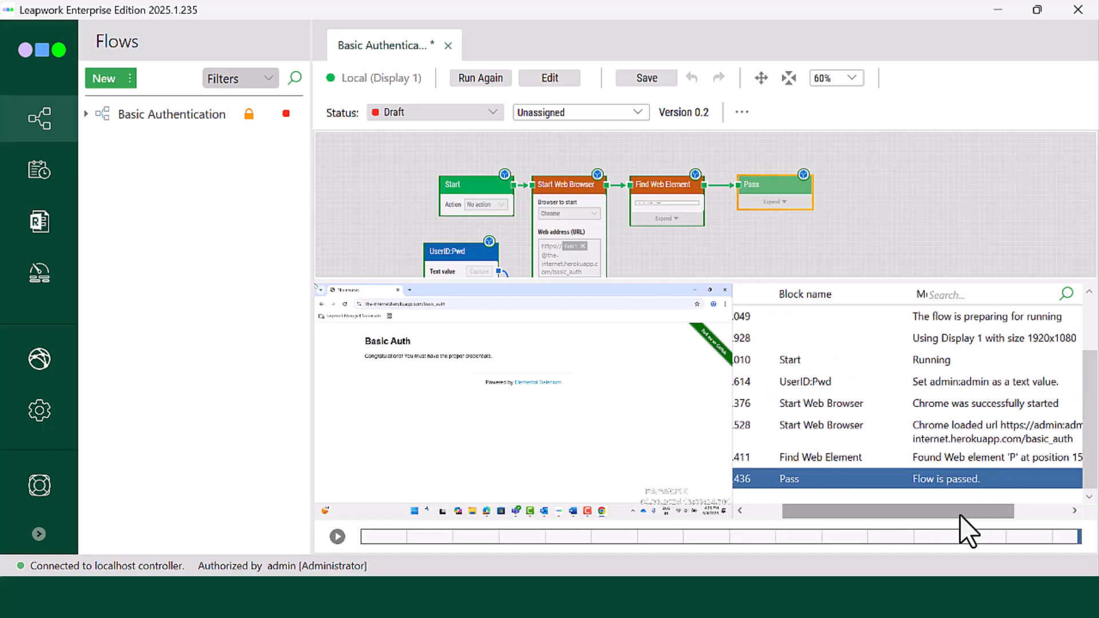
pyautogui.click(937, 364)
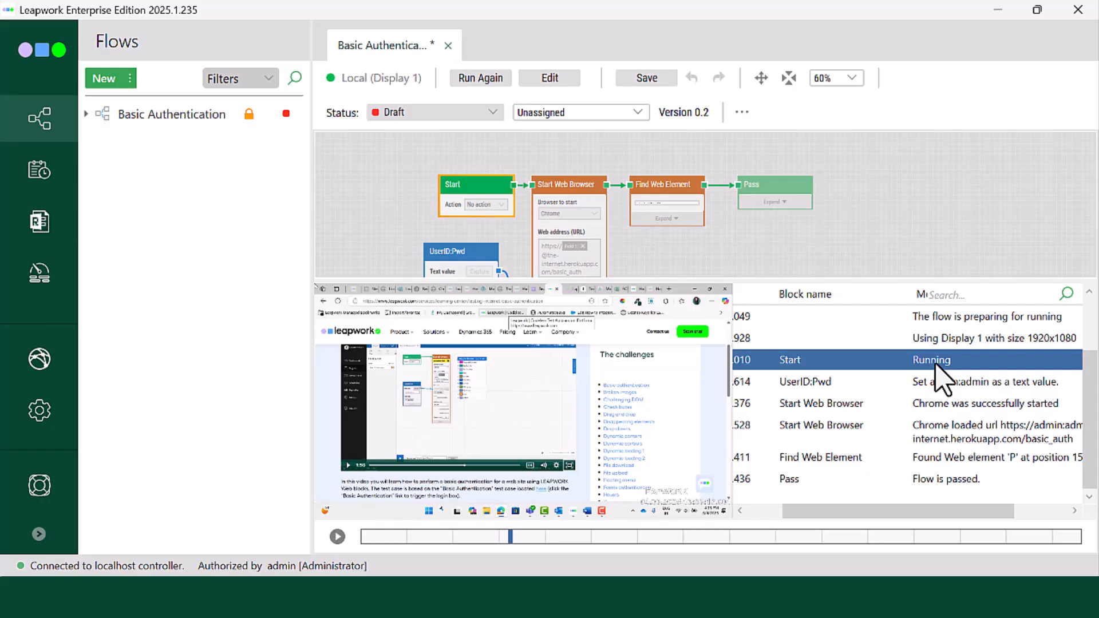
pyautogui.click(935, 382)
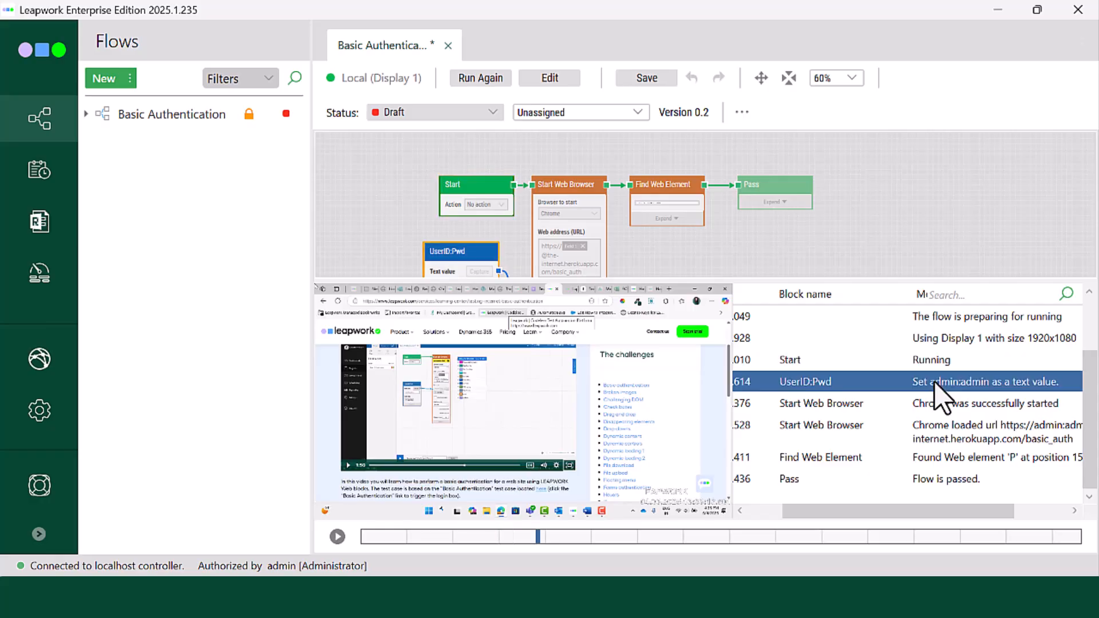
pyautogui.click(945, 411)
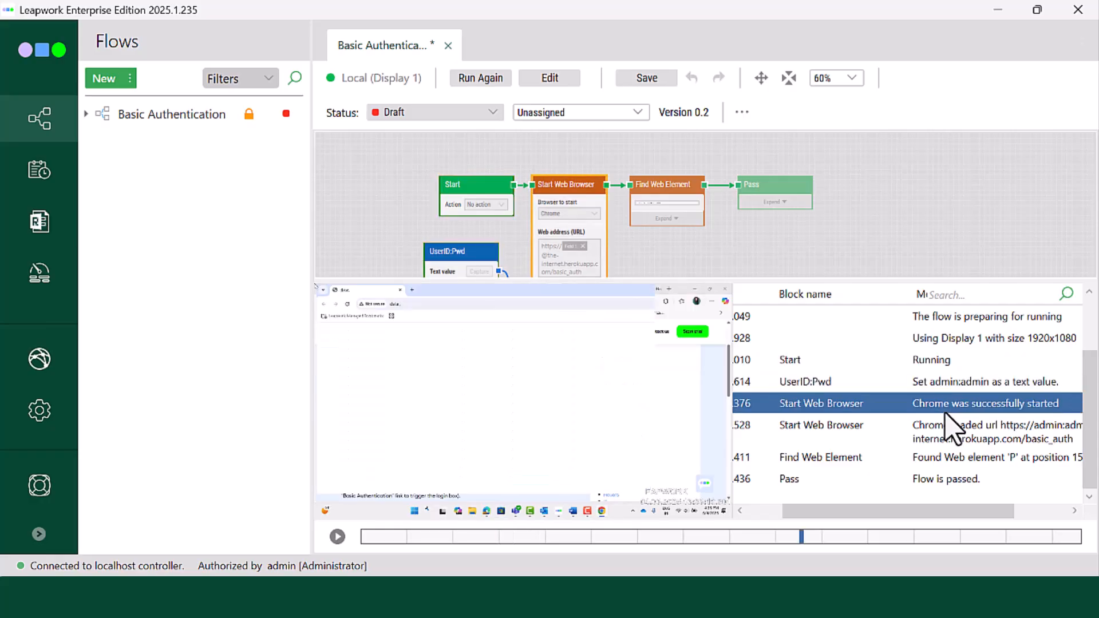
pyautogui.click(951, 433)
pyautogui.click(952, 462)
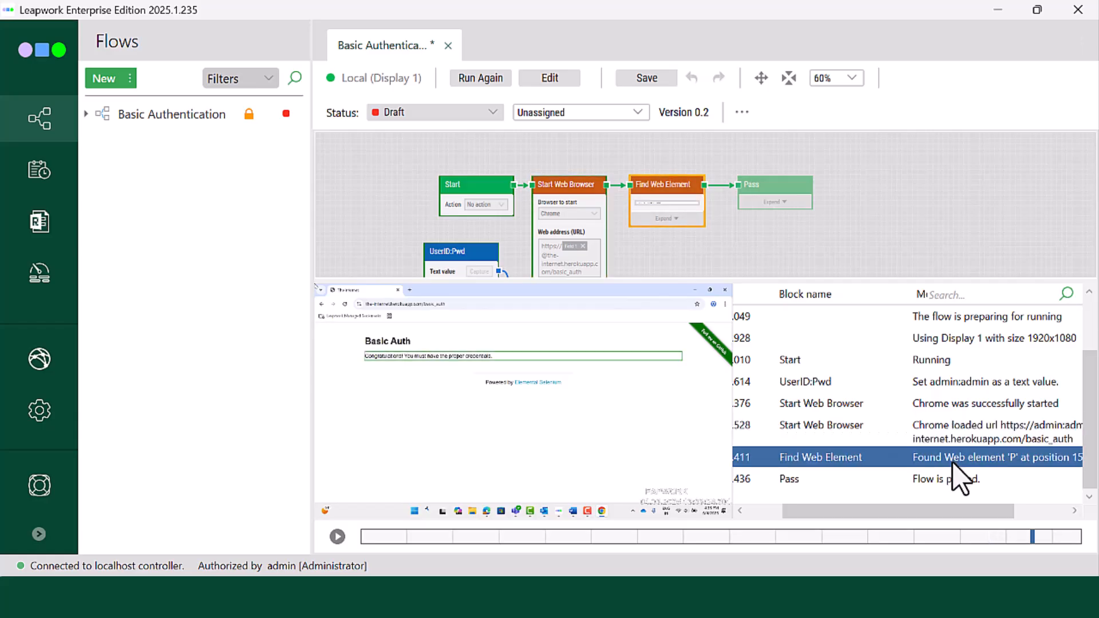
pyautogui.click(948, 479)
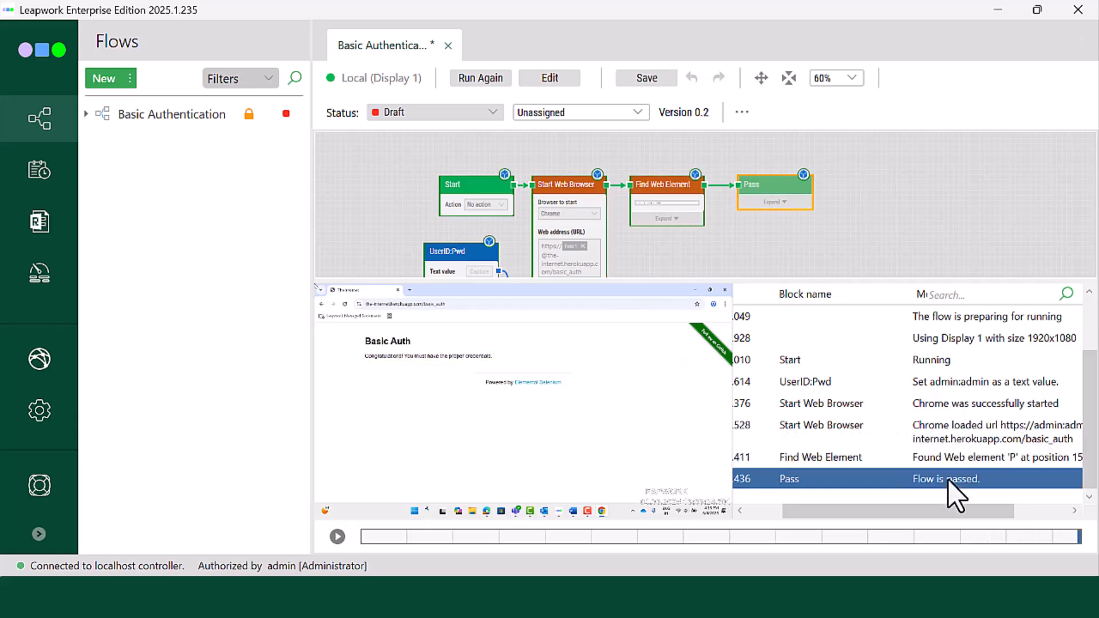